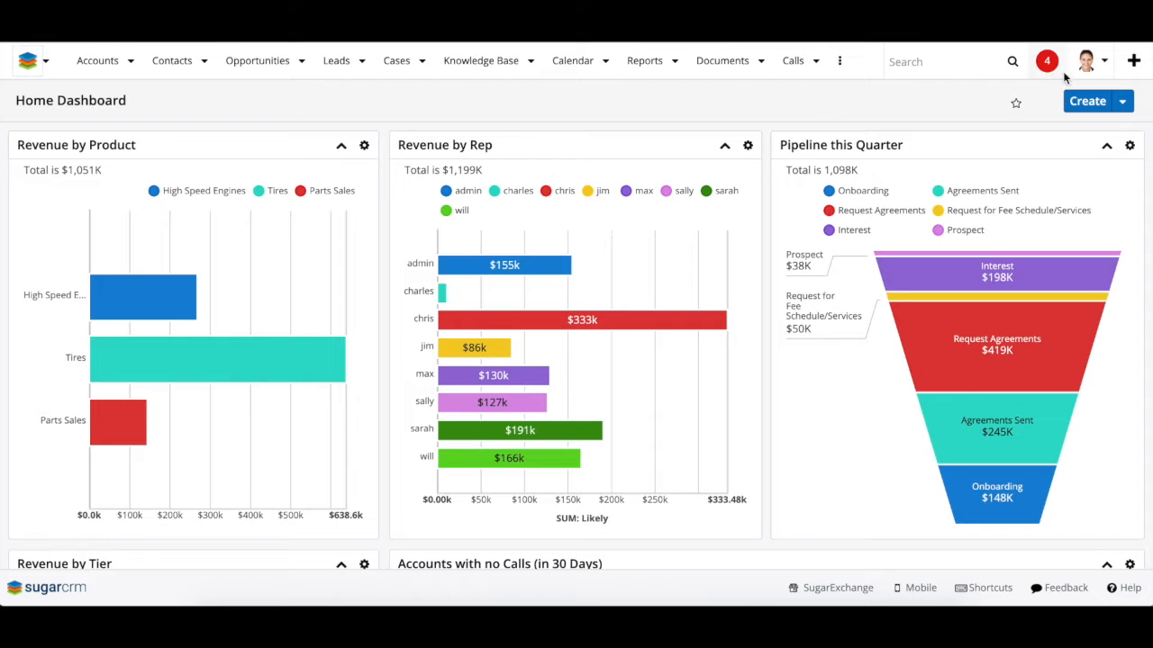
# Open the list of fields for the Accounts module in Studio from the administration page
pyautogui.click(1089, 61)
pyautogui.click(1081, 160)
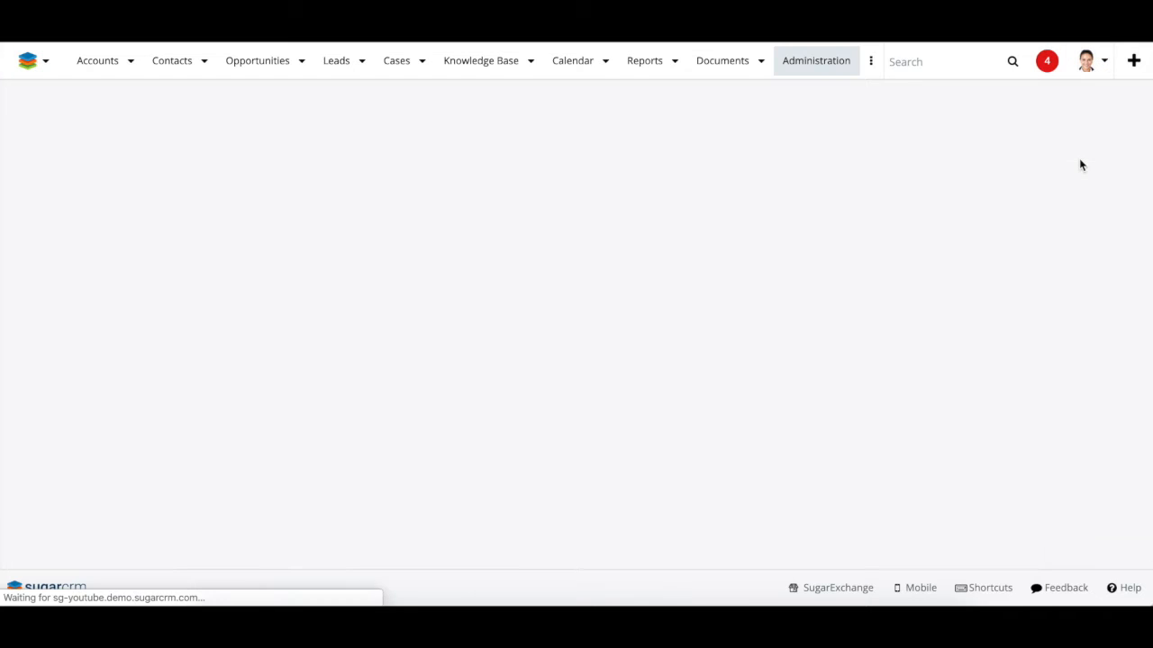
pyautogui.scroll(-10, 500, 428)
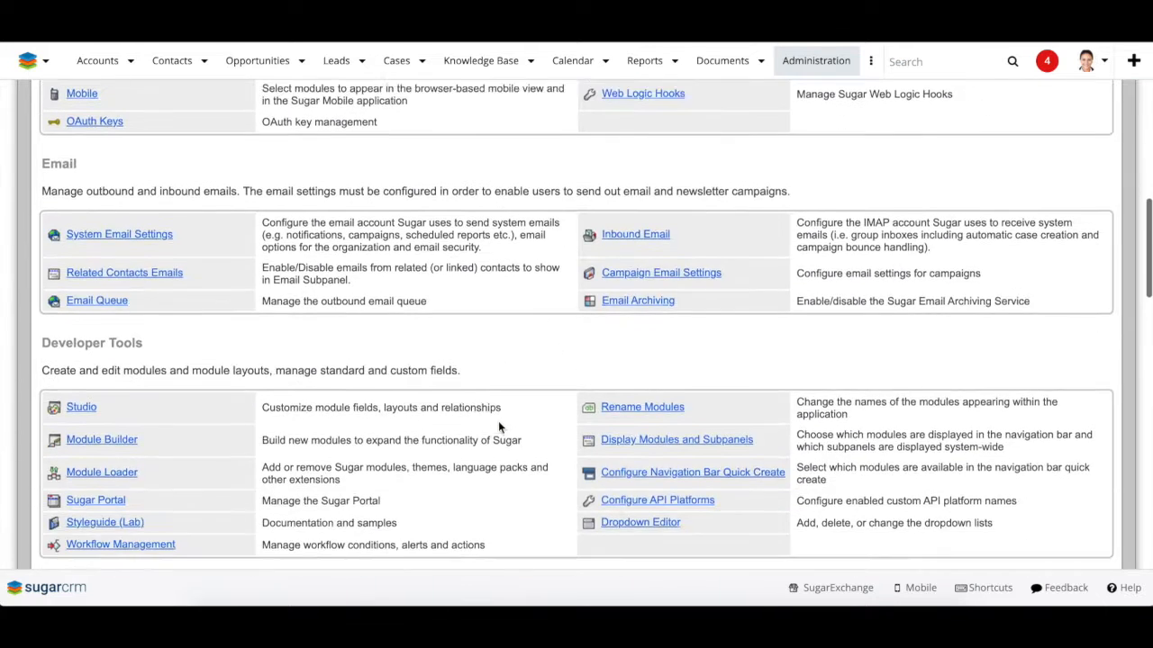
pyautogui.scroll(-1, 498, 424)
pyautogui.click(81, 306)
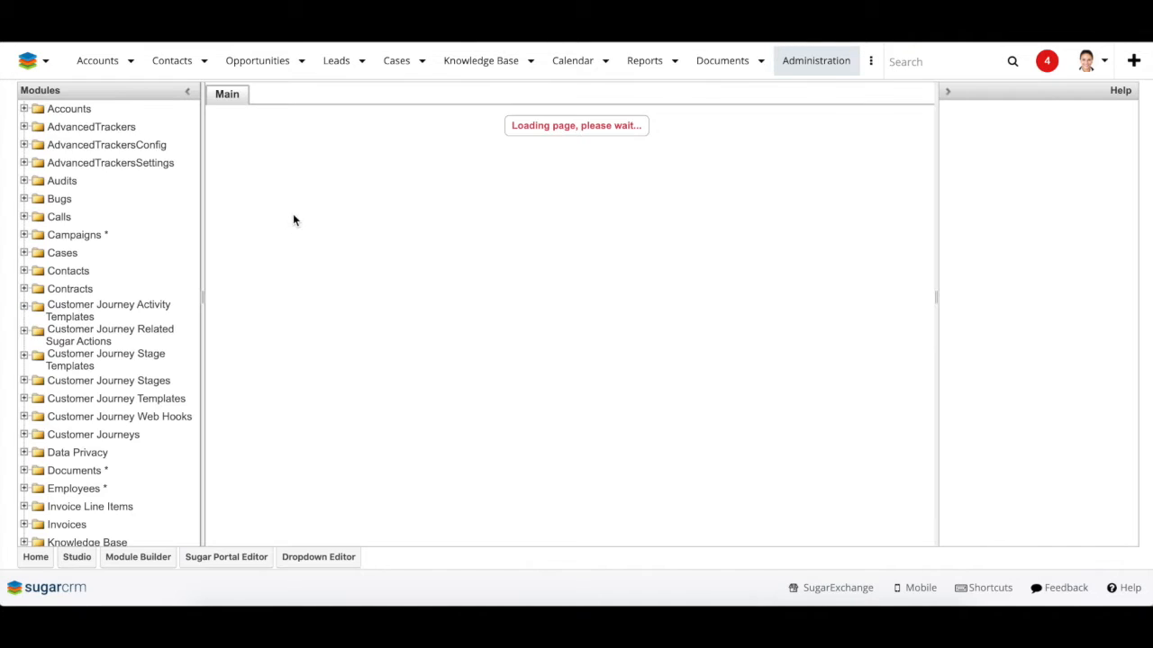
pyautogui.click(290, 206)
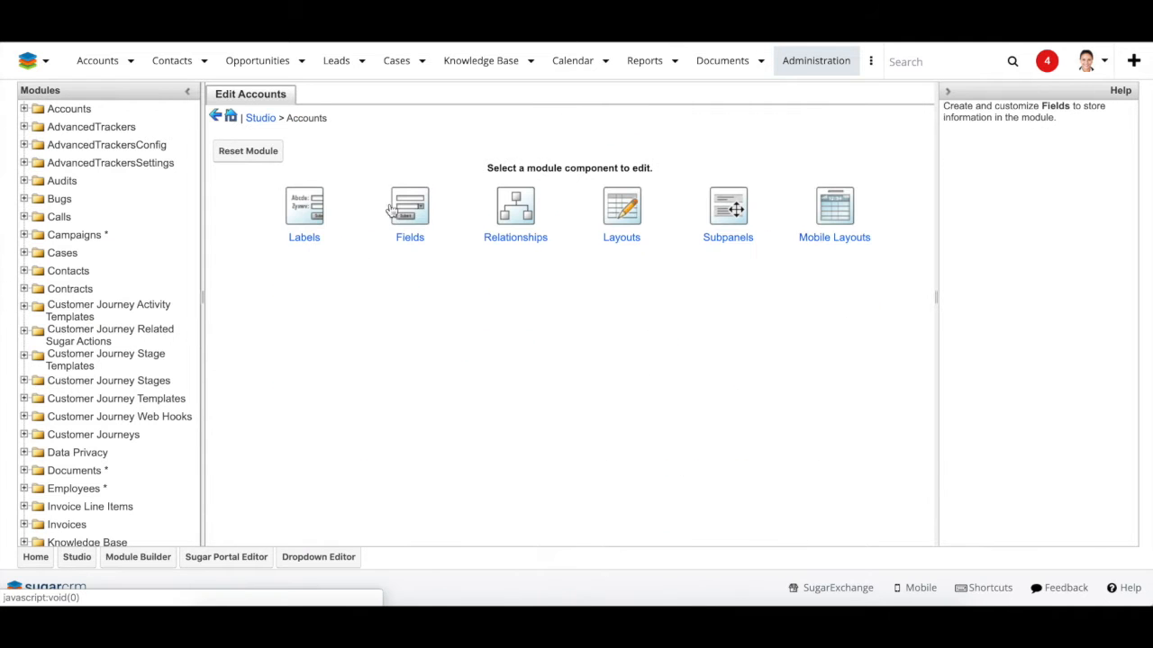
pyautogui.click(408, 211)
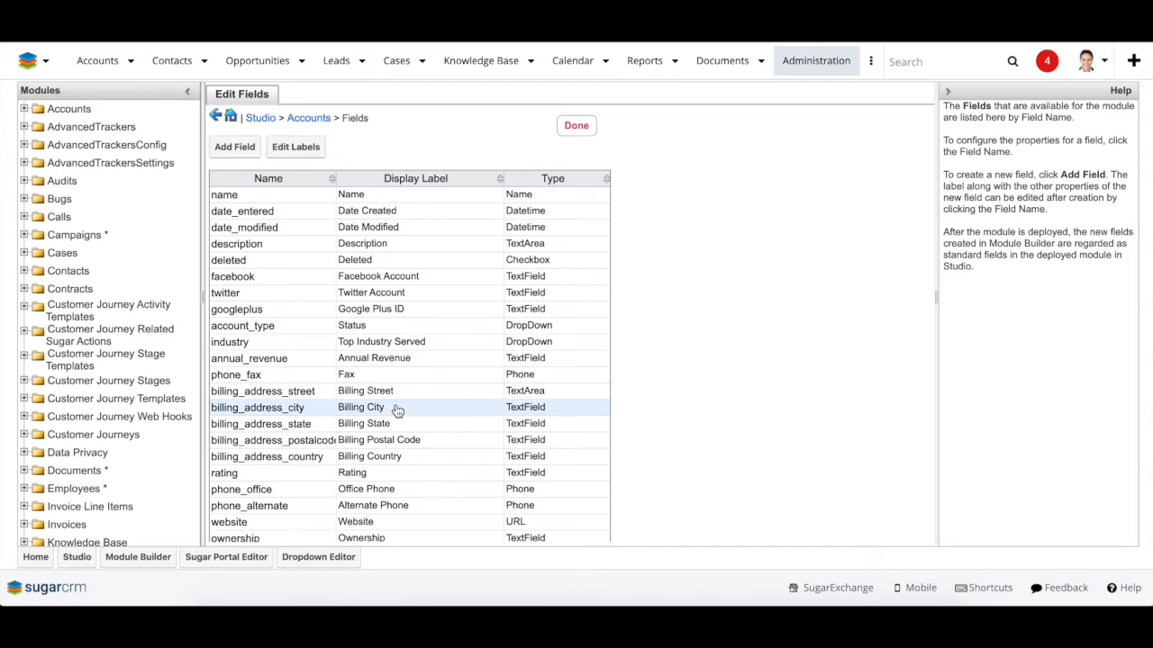
# Examine the formula of the Date of Last Call field, then close the field without changing it
pyautogui.scroll(-3, 398, 412)
pyautogui.scroll(-5, 398, 411)
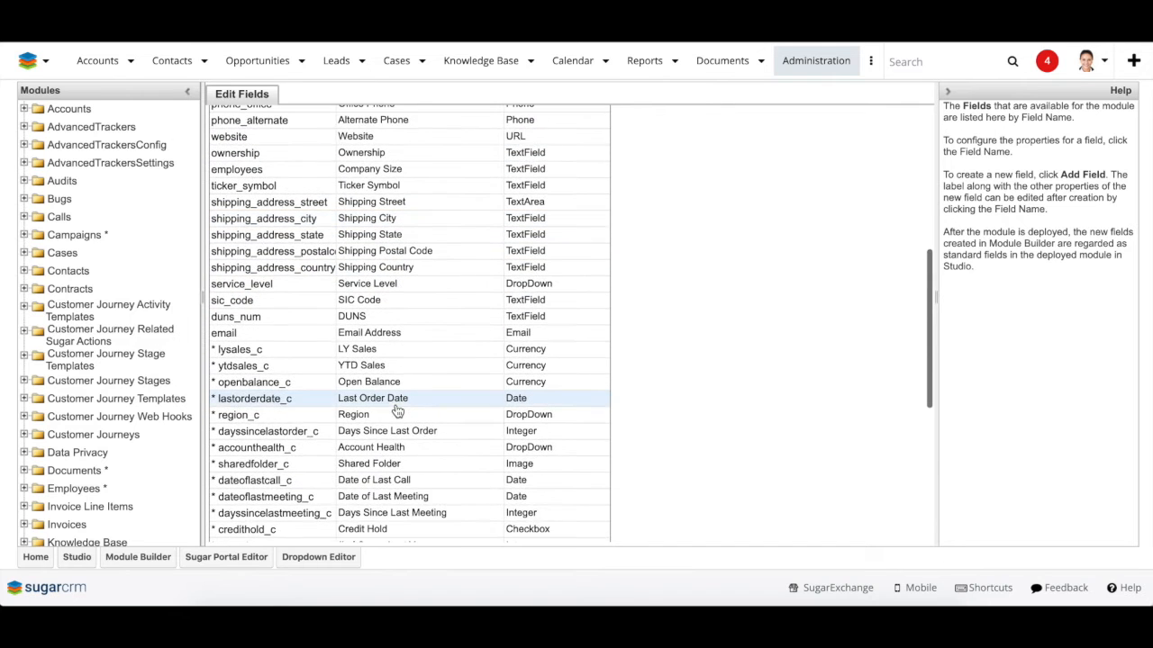
pyautogui.scroll(-1, 398, 405)
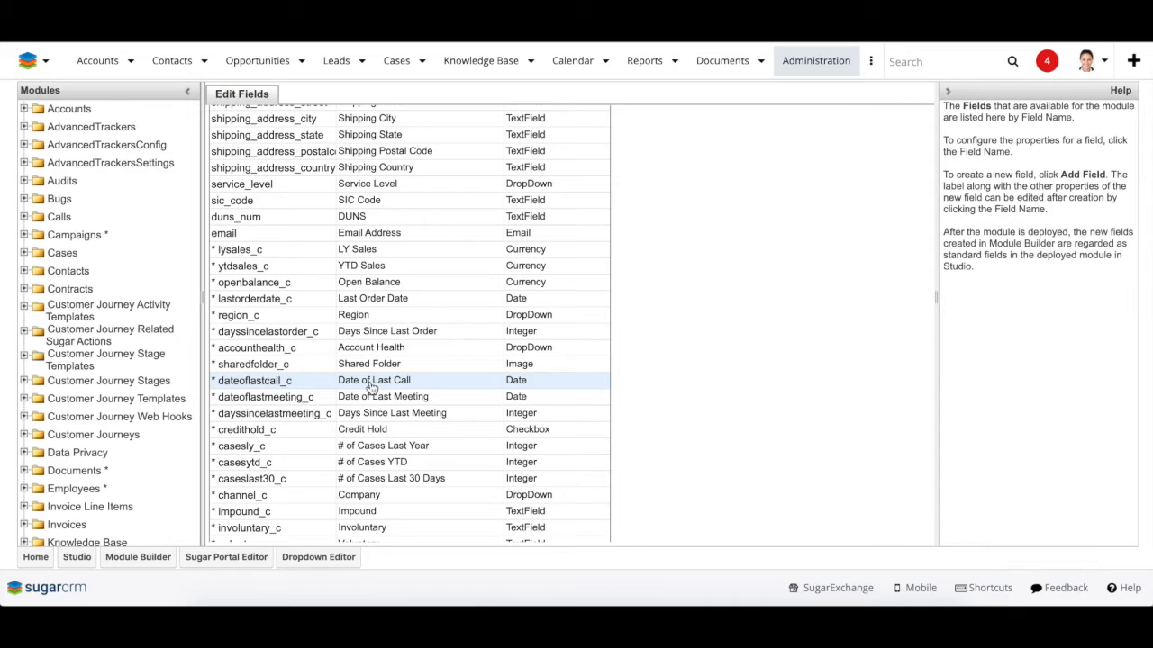
pyautogui.click(366, 384)
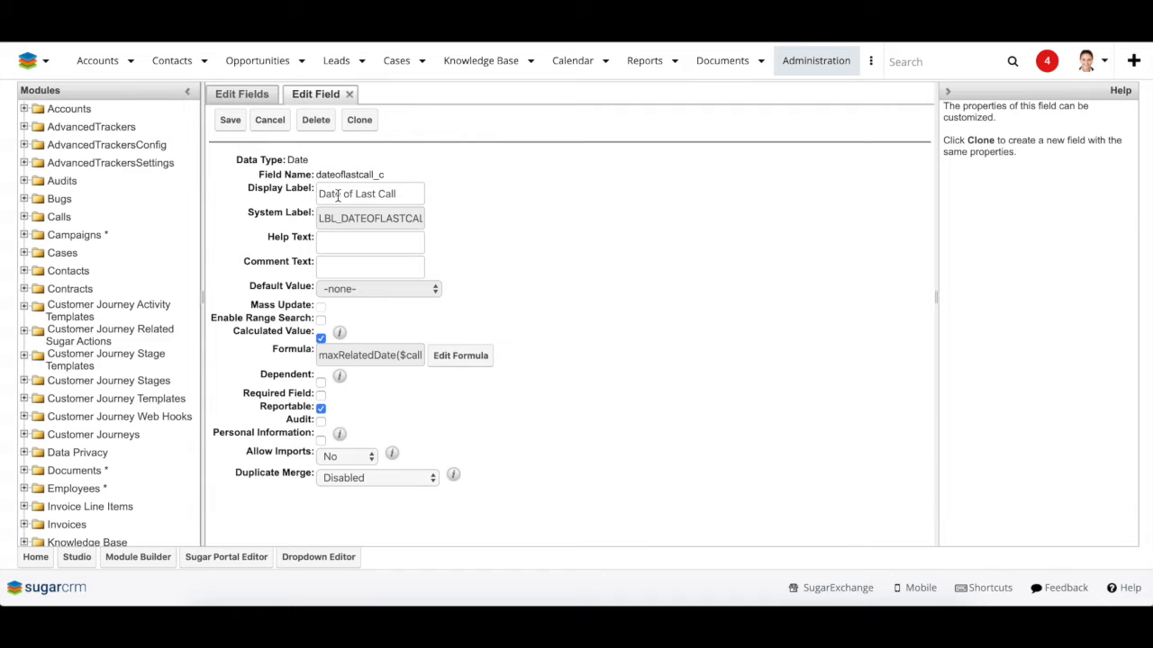
pyautogui.click(450, 360)
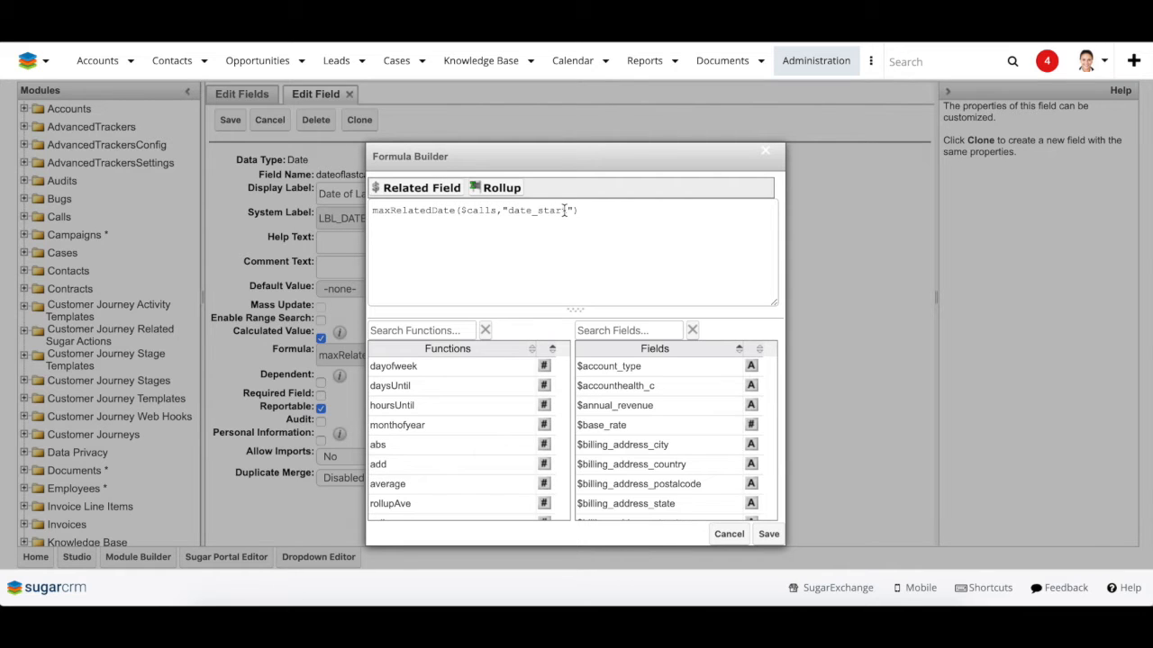
pyautogui.click(728, 536)
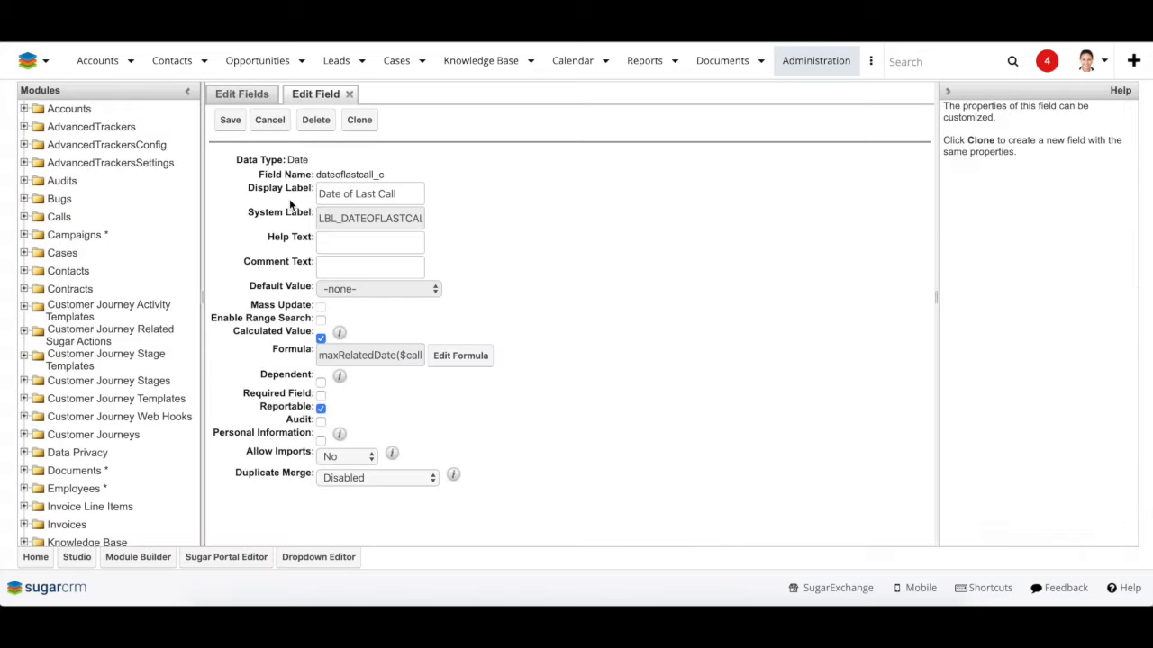
pyautogui.click(348, 95)
# Examine the formula of the Days Since Last Call field, then close the field without changing it
pyautogui.scroll(-5, 399, 450)
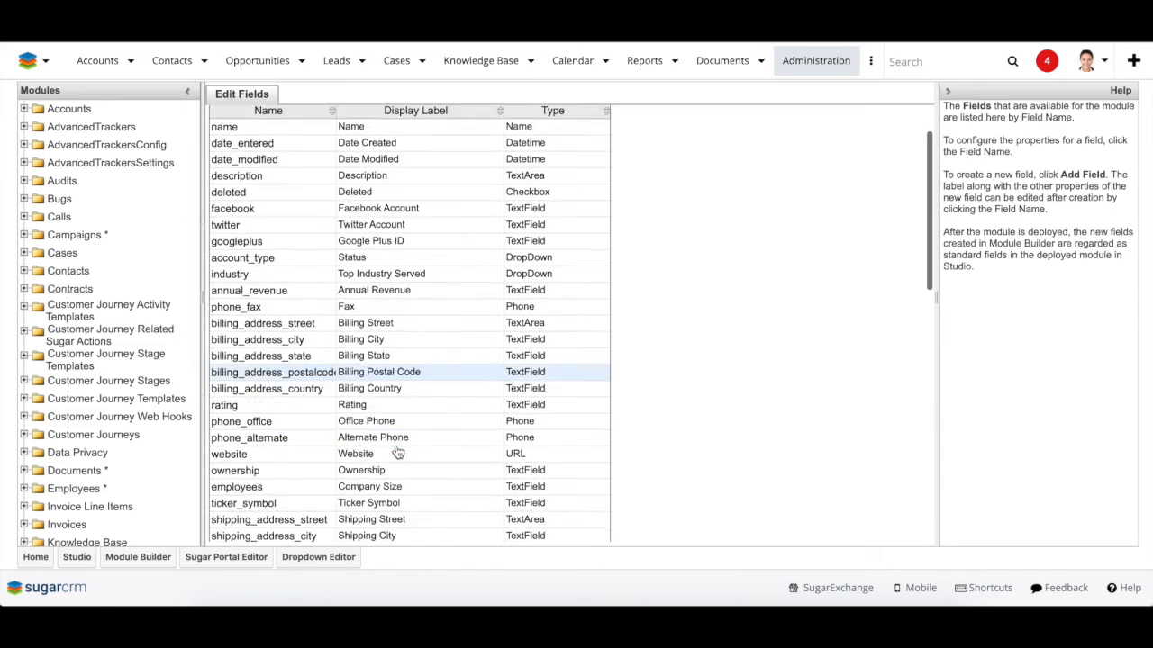
pyautogui.scroll(-5, 399, 450)
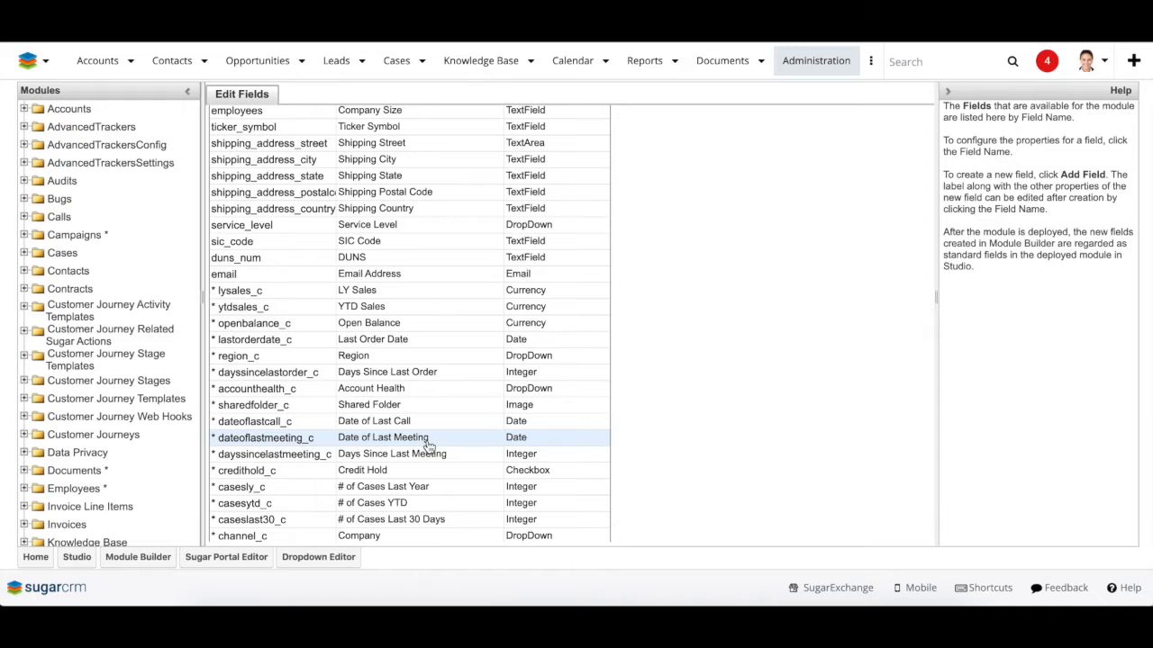
pyautogui.scroll(-4, 423, 460)
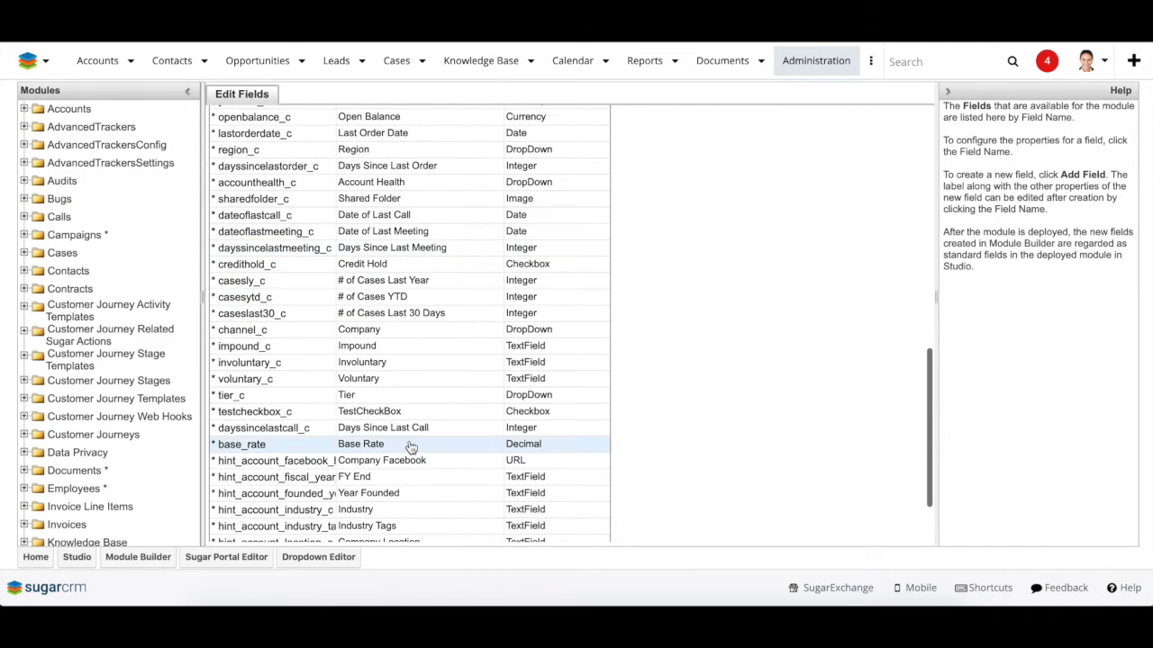
pyautogui.click(388, 432)
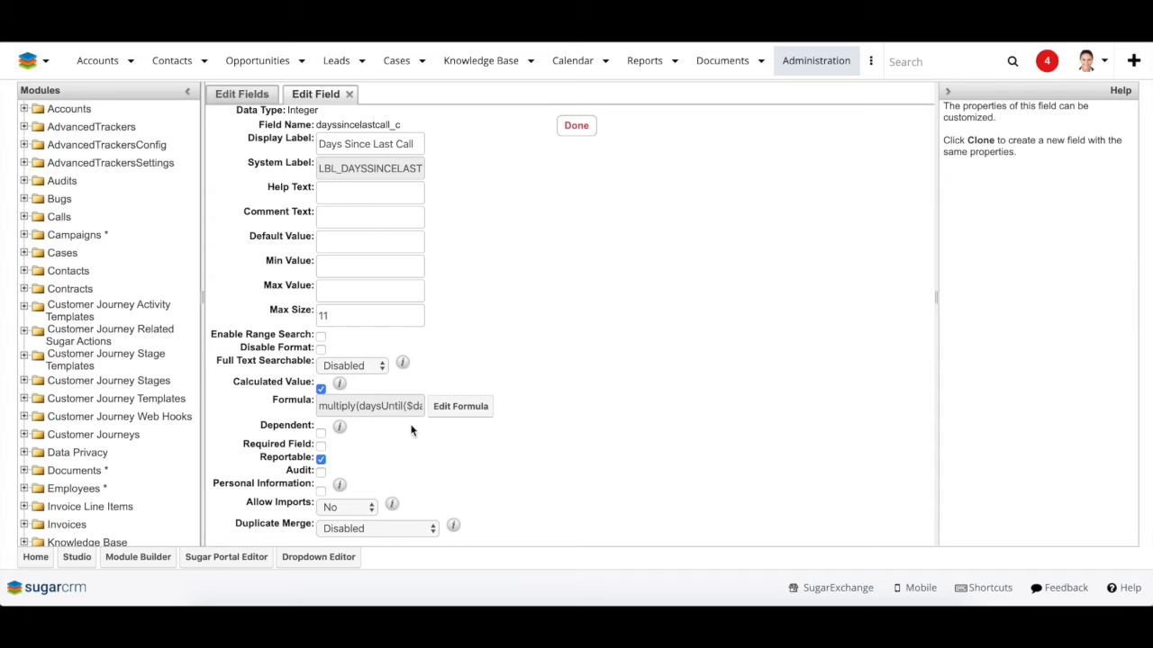
pyautogui.click(464, 407)
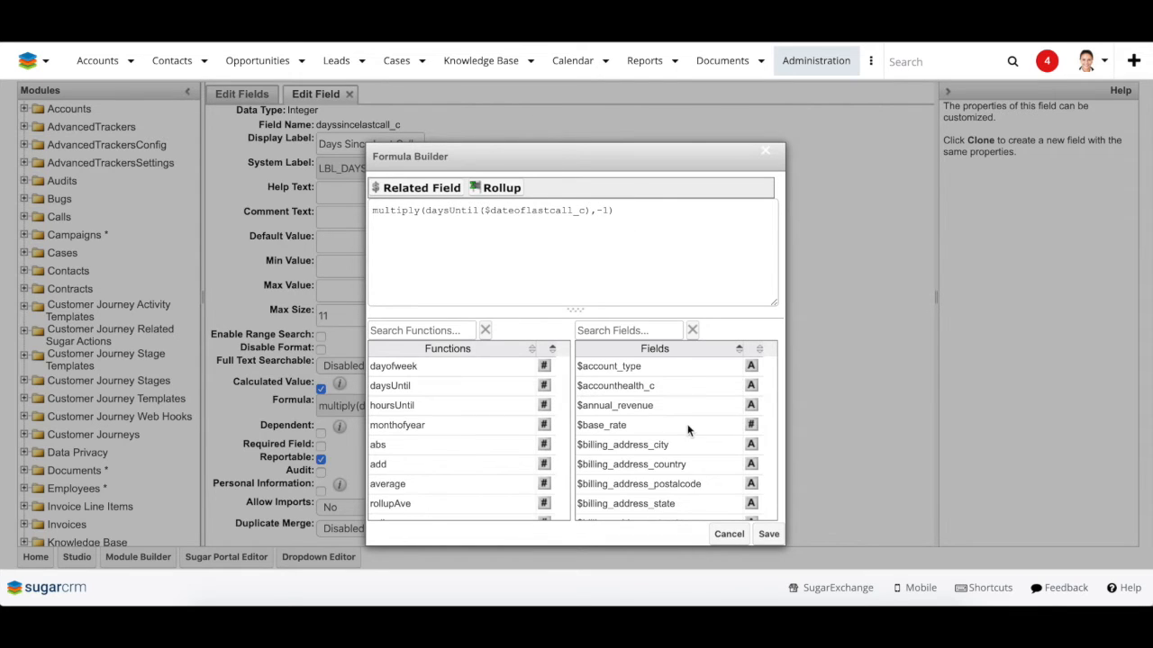
pyautogui.click(727, 534)
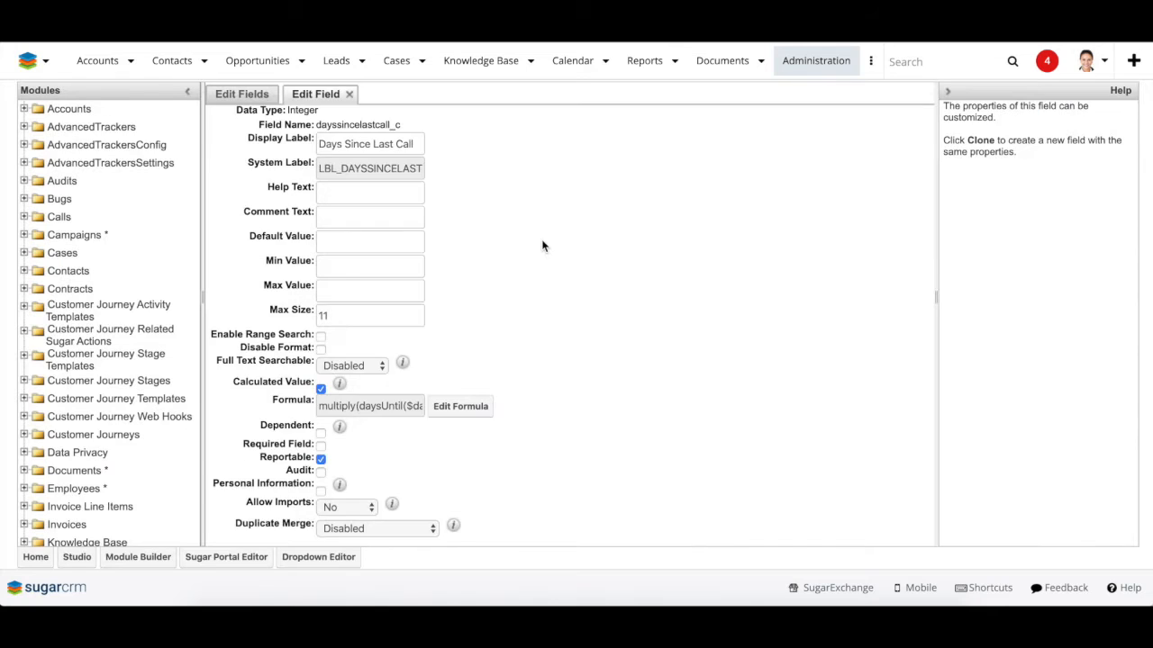
pyautogui.scroll(1, 542, 246)
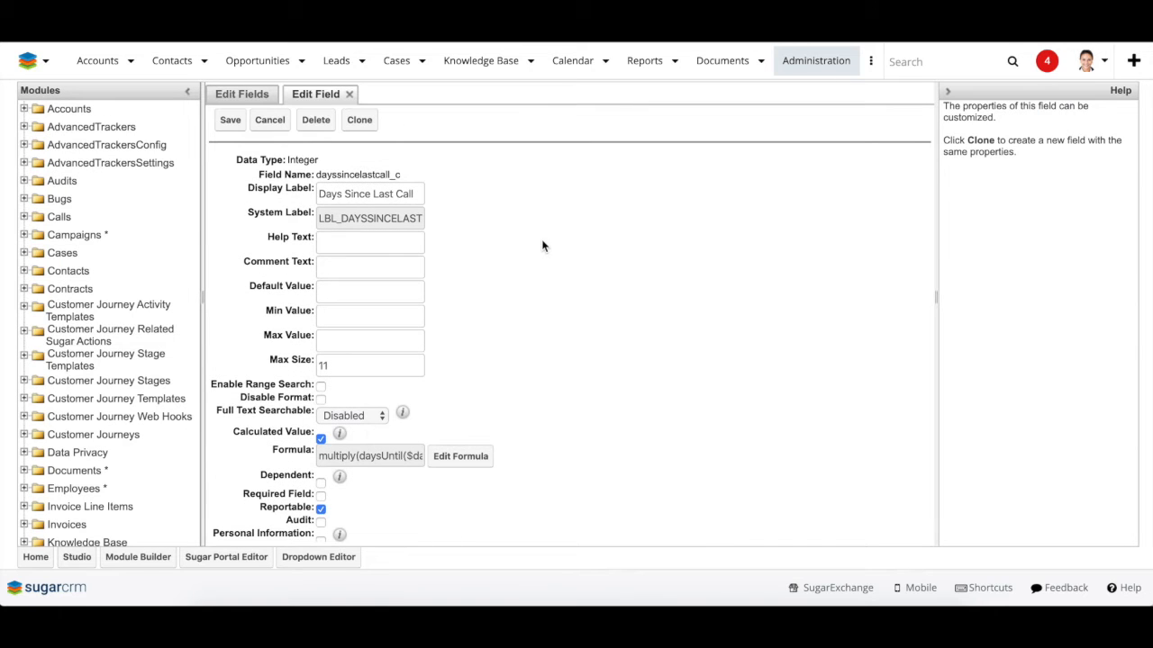
pyautogui.click(348, 94)
# Open the overview of editable layouts for the Accounts module
pyautogui.click(322, 120)
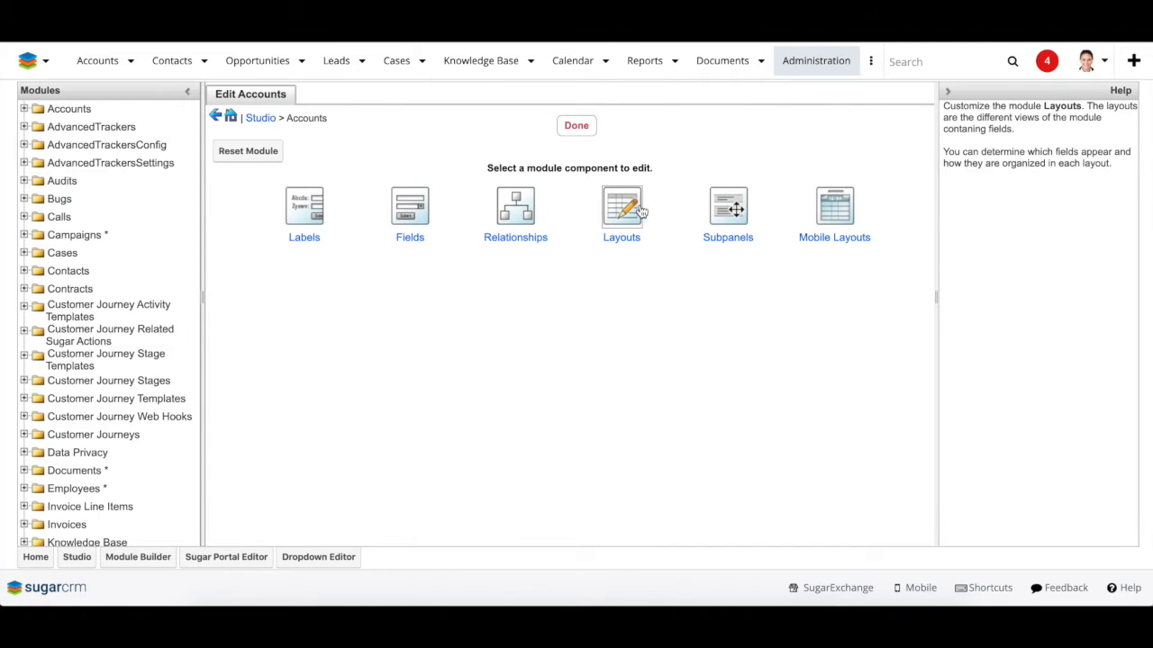
pyautogui.click(630, 197)
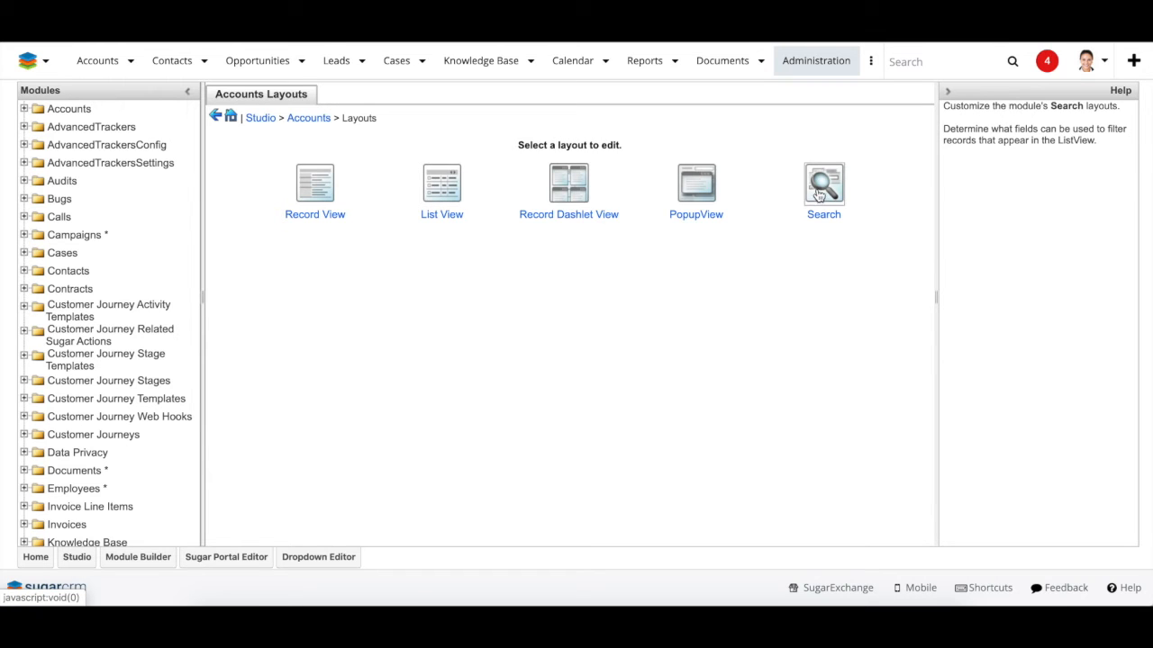
# Open the ABC Industrial Company account and view its Last Activity Dates
pyautogui.click(132, 63)
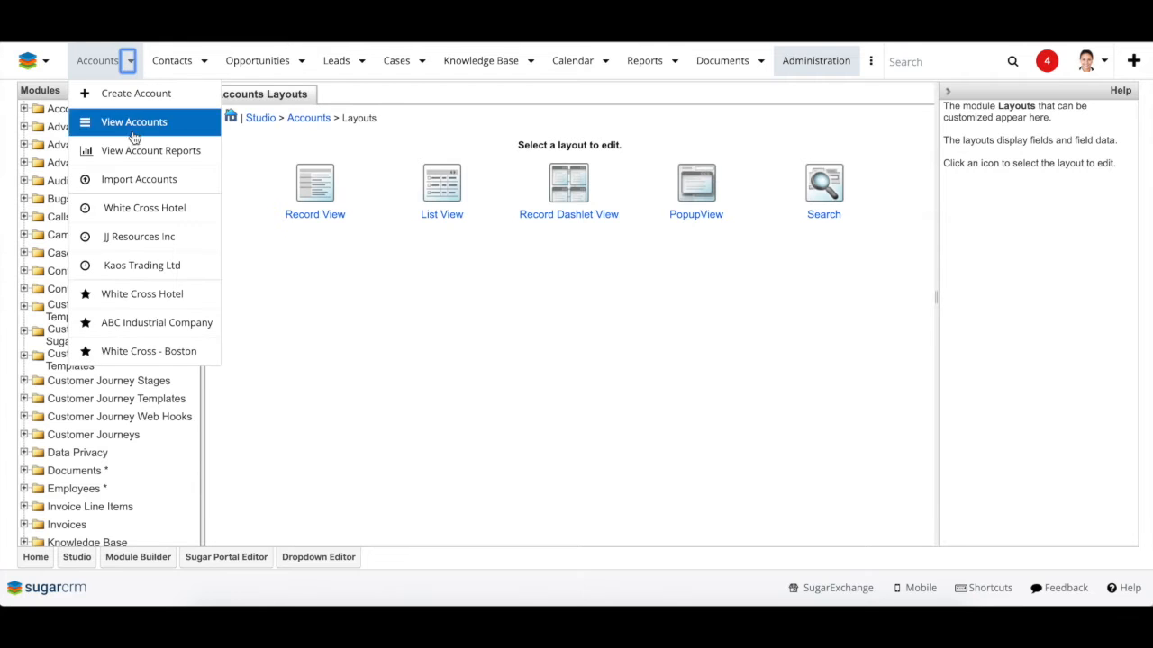
pyautogui.click(132, 325)
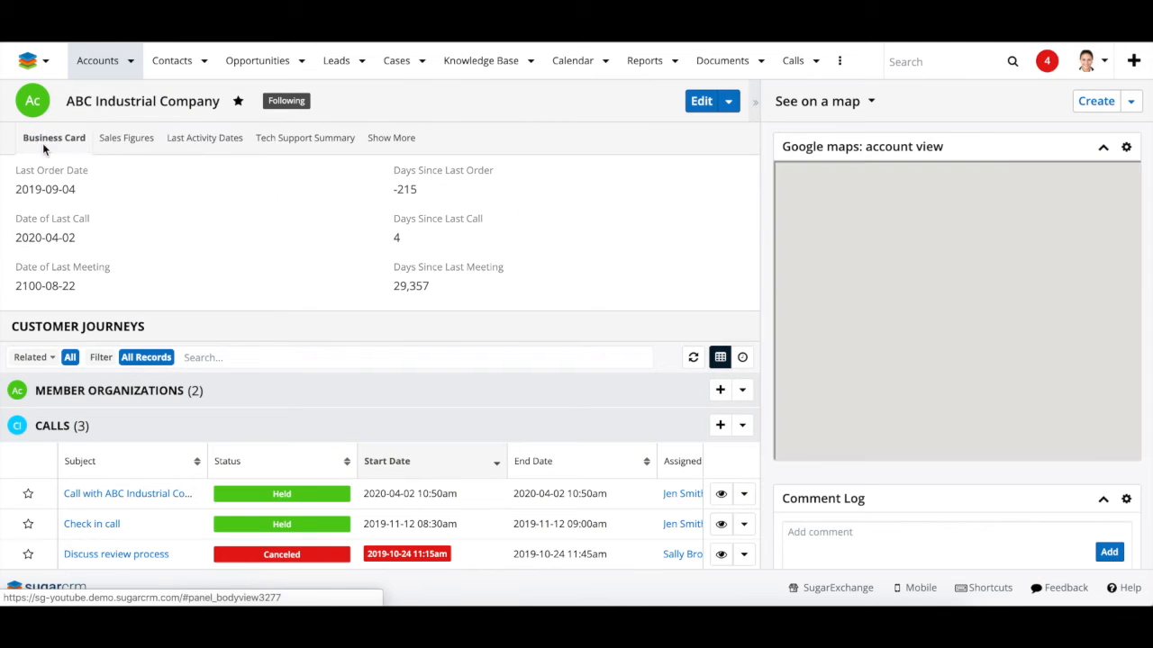
pyautogui.click(43, 142)
pyautogui.click(198, 142)
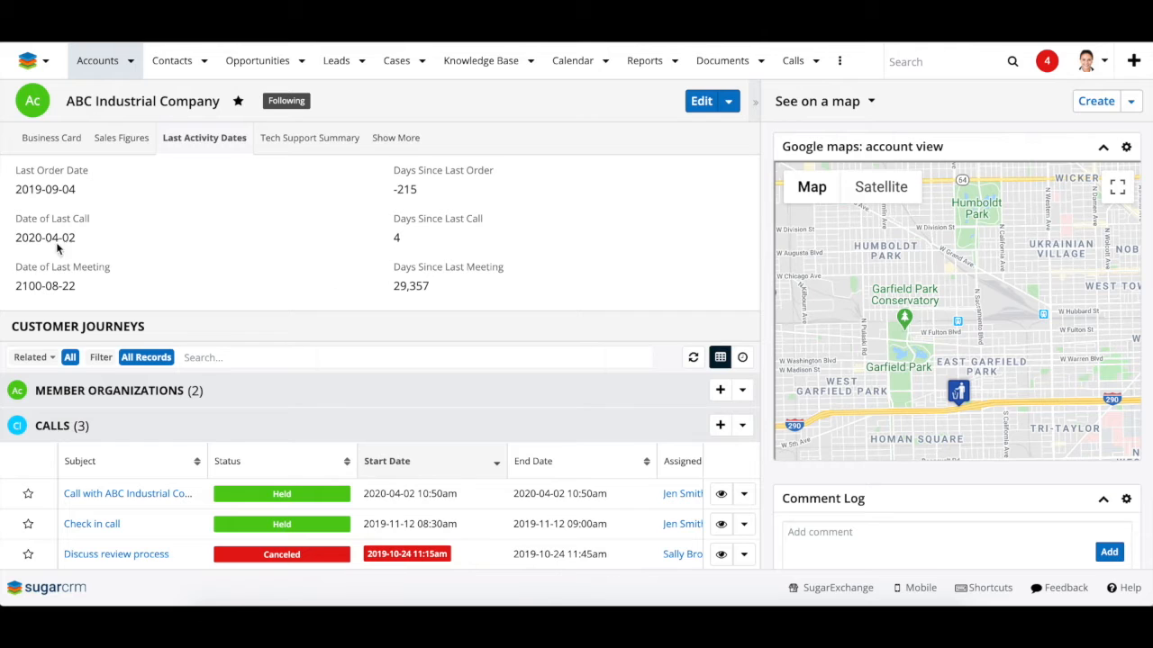
# On the home dashboard, sort the Accounts with no Calls (in 30 Days) list by Days Since Last Call, descending and back to ascending
pyautogui.click(27, 61)
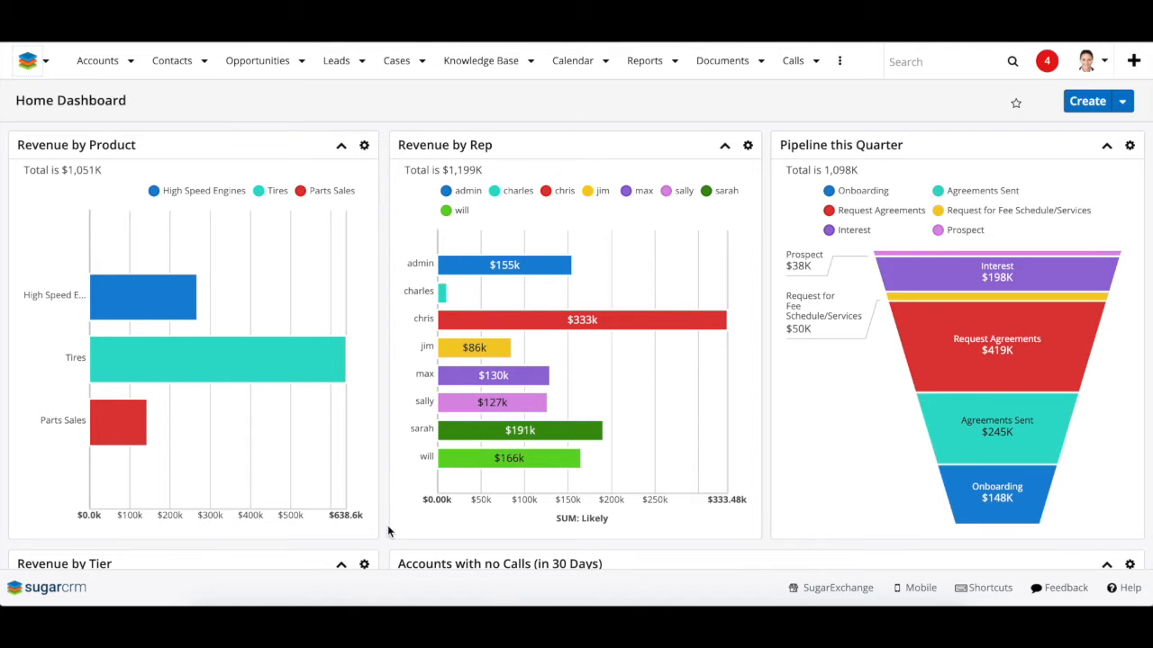
pyautogui.scroll(-3, 388, 529)
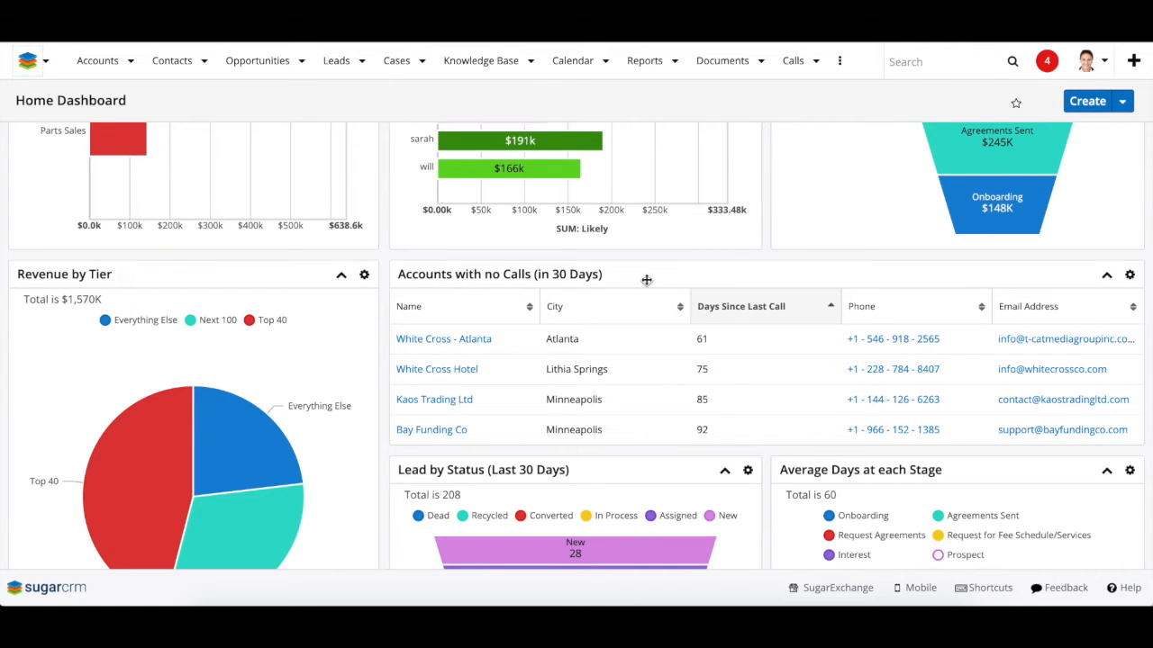
pyautogui.click(758, 307)
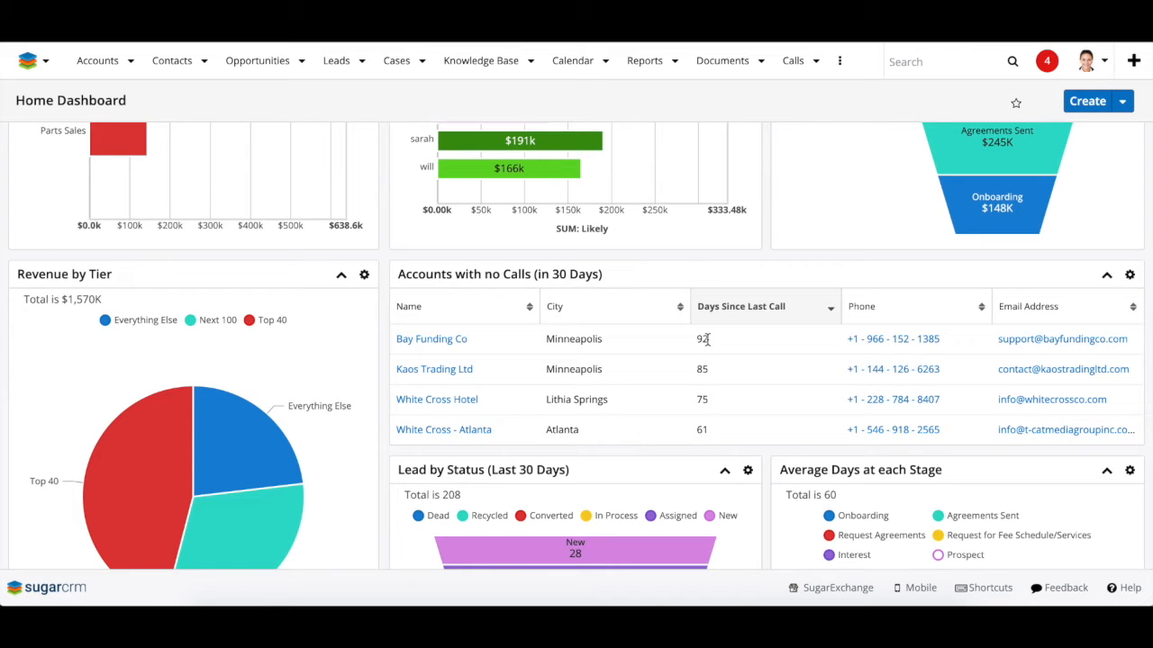
pyautogui.click(740, 315)
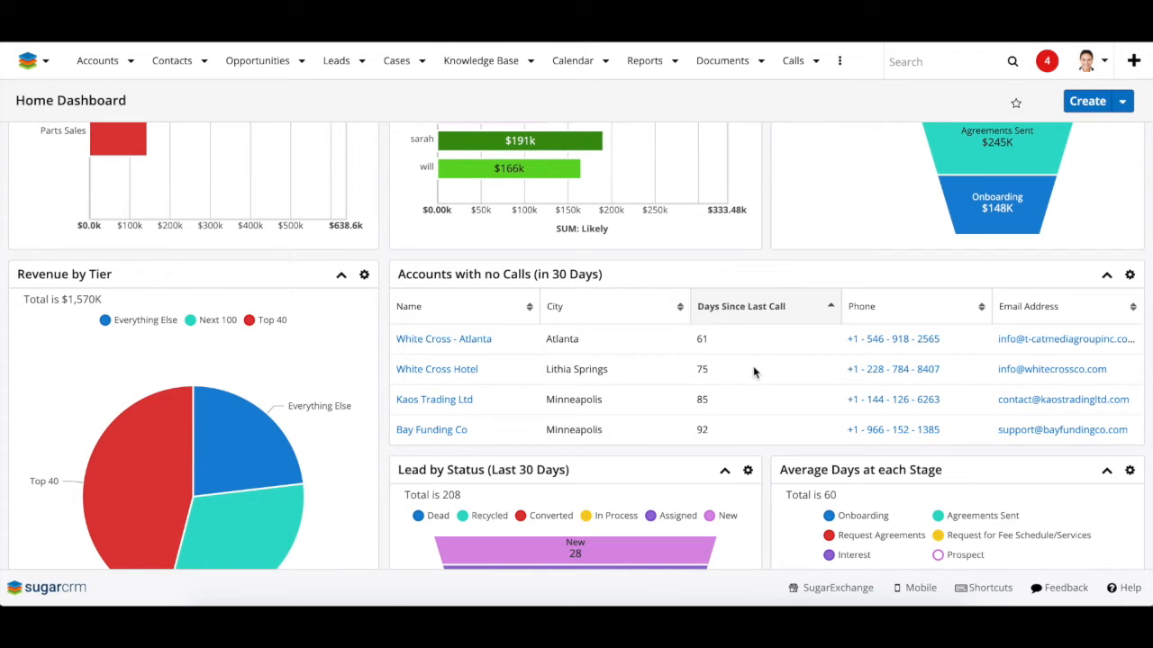
# Check the data filter in the Accounts with no Calls (in 30 Days) dashlet settings, save them, and swap the dashlet with Revenue by Rep
pyautogui.click(1129, 274)
pyautogui.click(1056, 308)
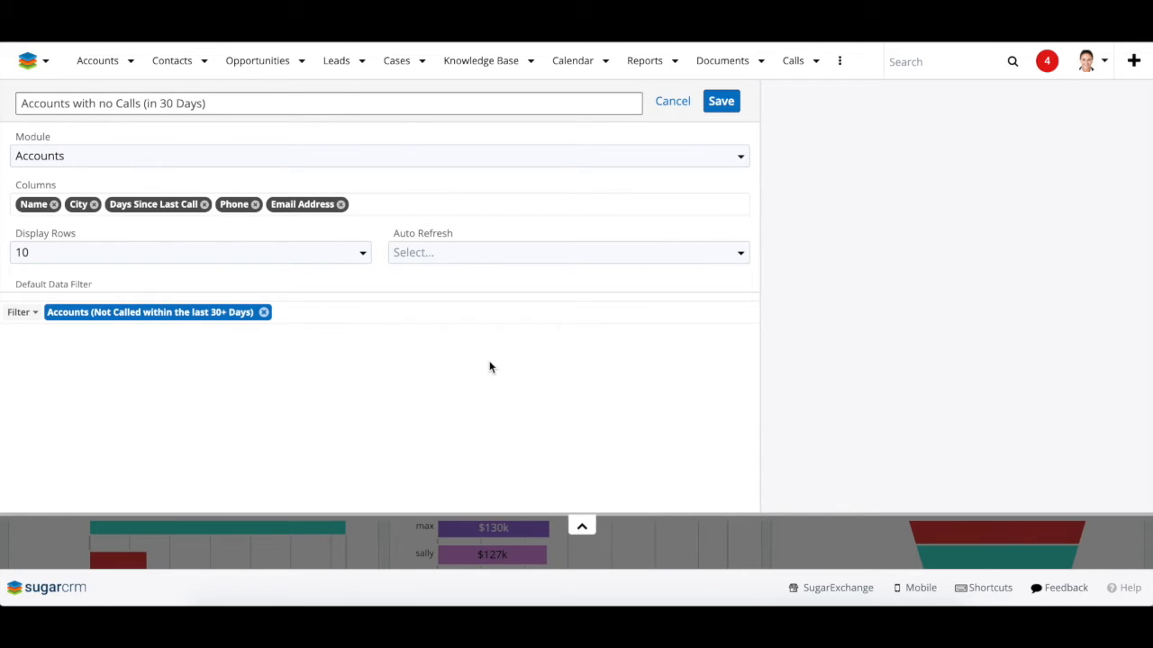
pyautogui.click(170, 315)
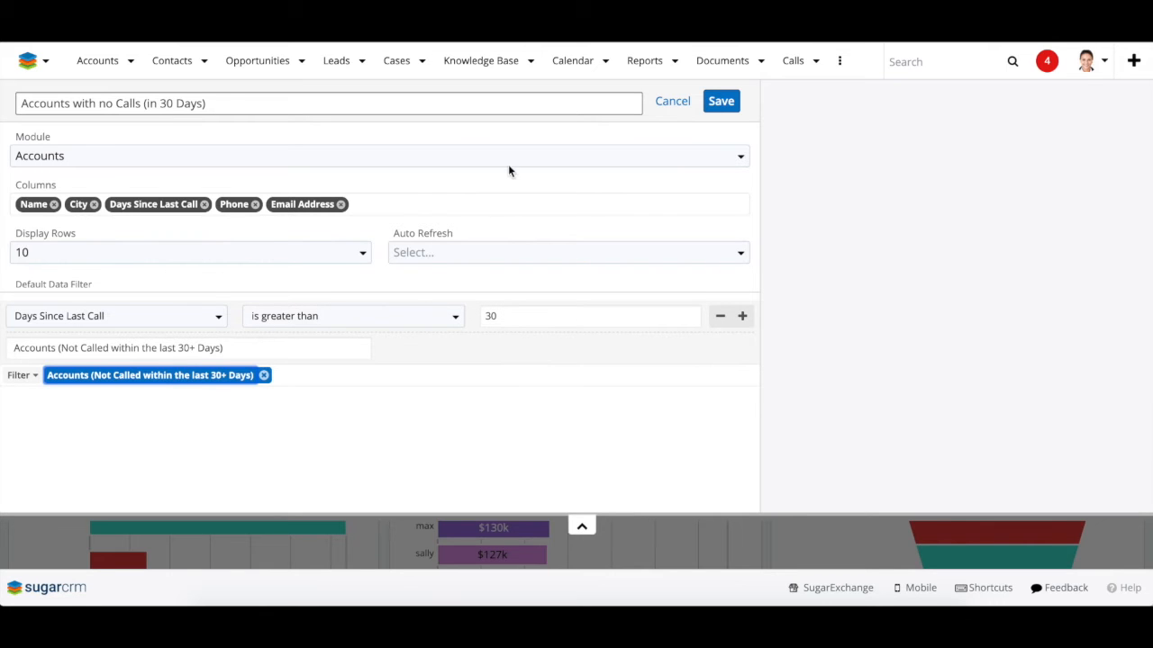
pyautogui.click(721, 103)
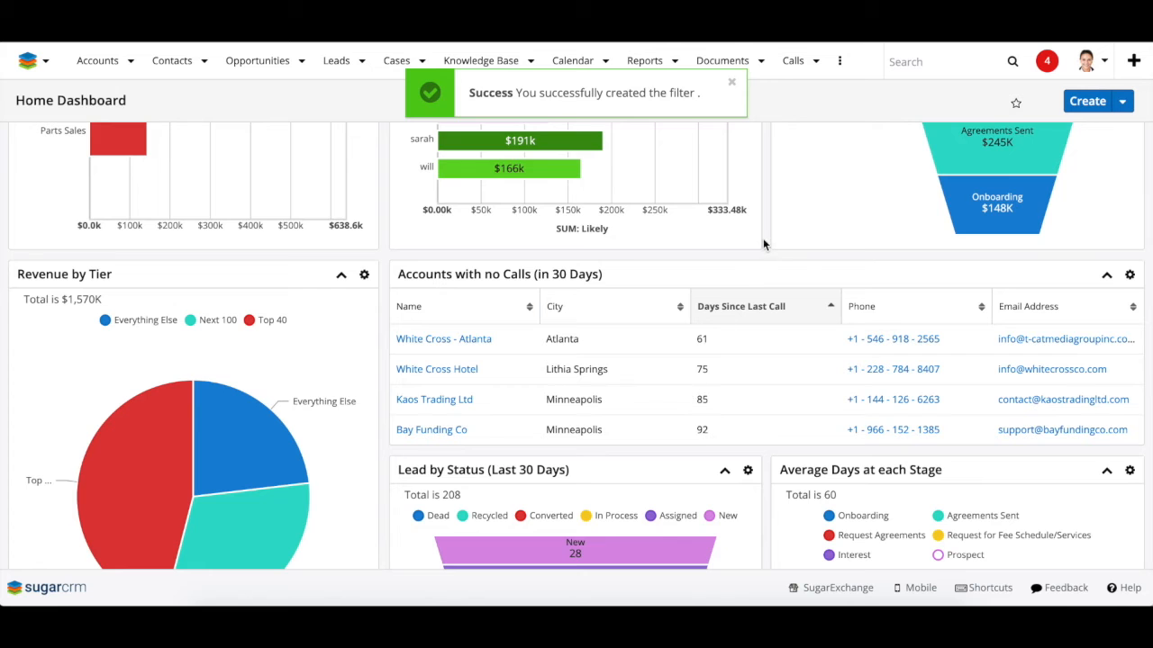
pyautogui.moveTo(726, 275); pyautogui.dragTo(709, 253)
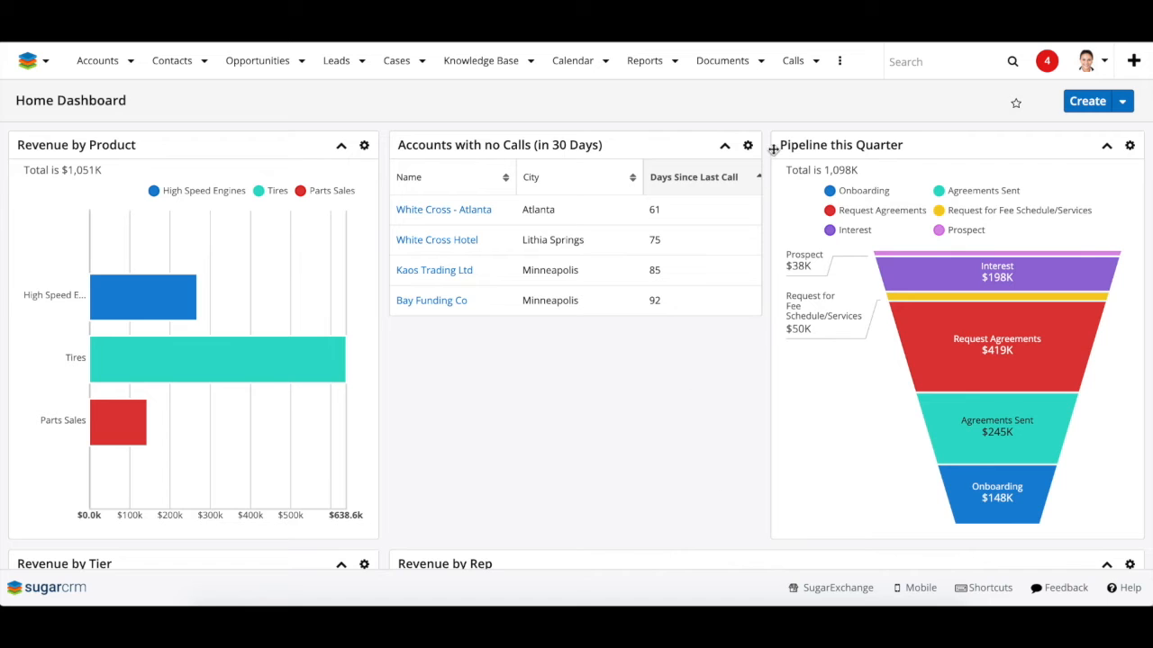
# Open the process definition Days Since Last call Exceeds 30 Days in the process designer
pyautogui.click(840, 60)
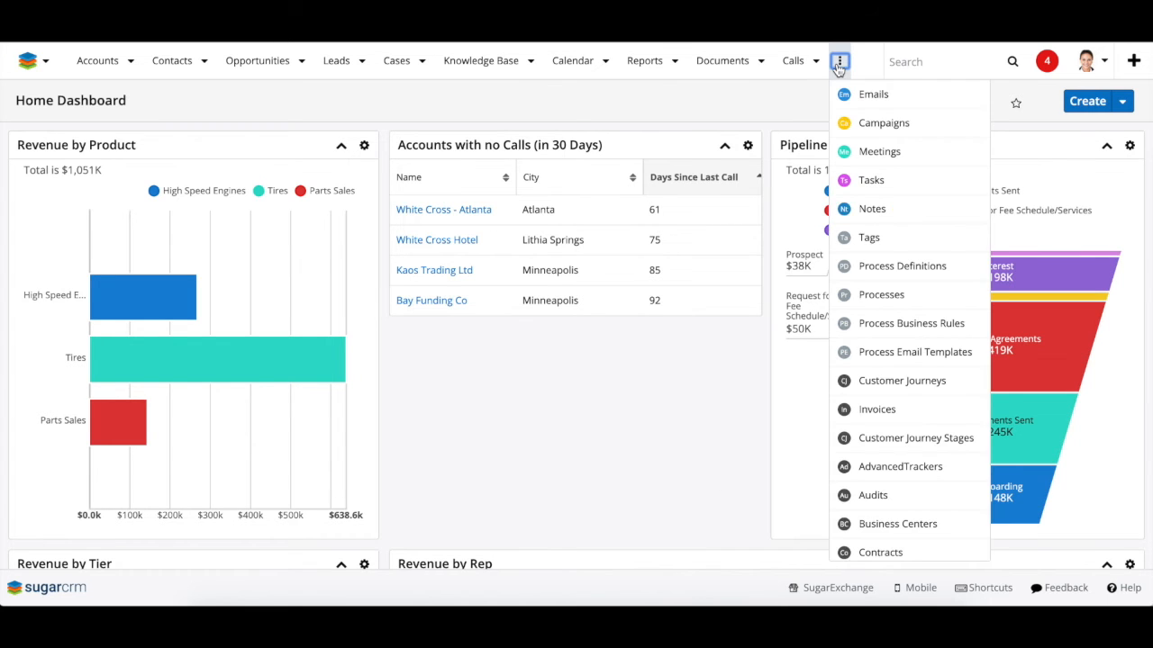
pyautogui.click(868, 271)
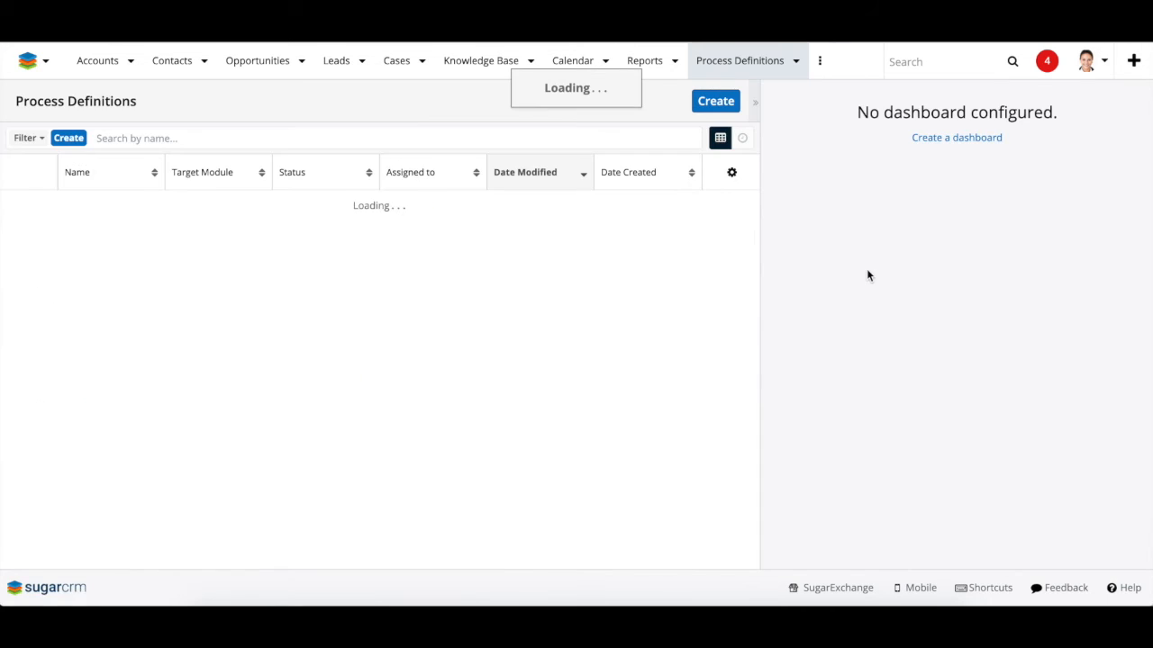
pyautogui.click(795, 61)
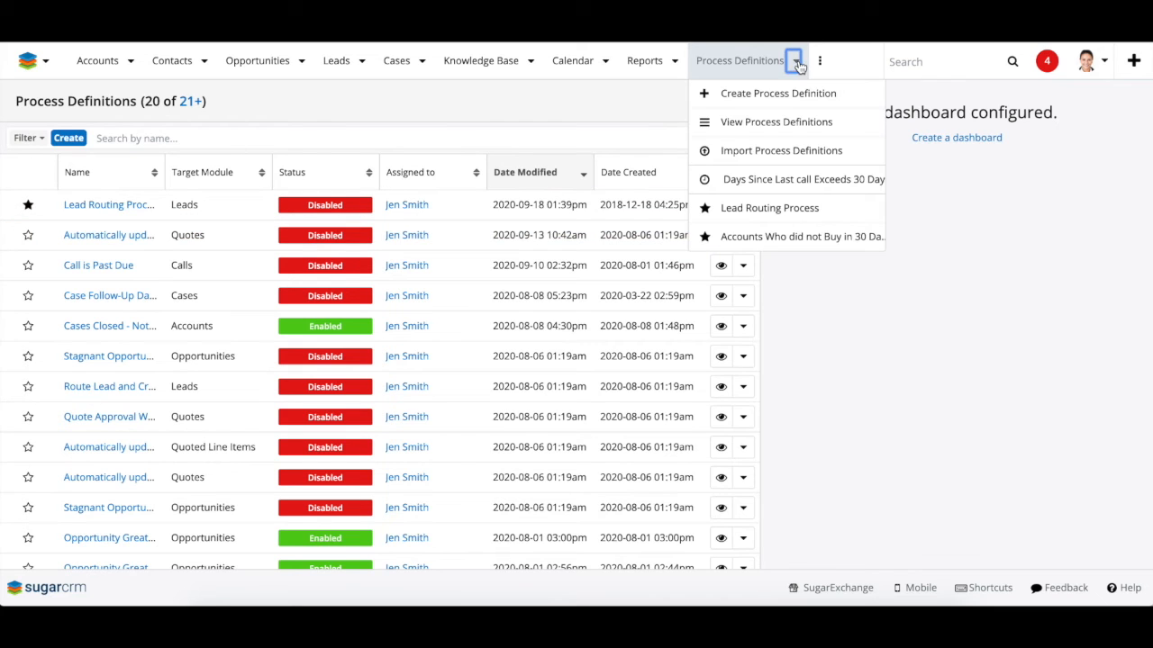
pyautogui.click(764, 187)
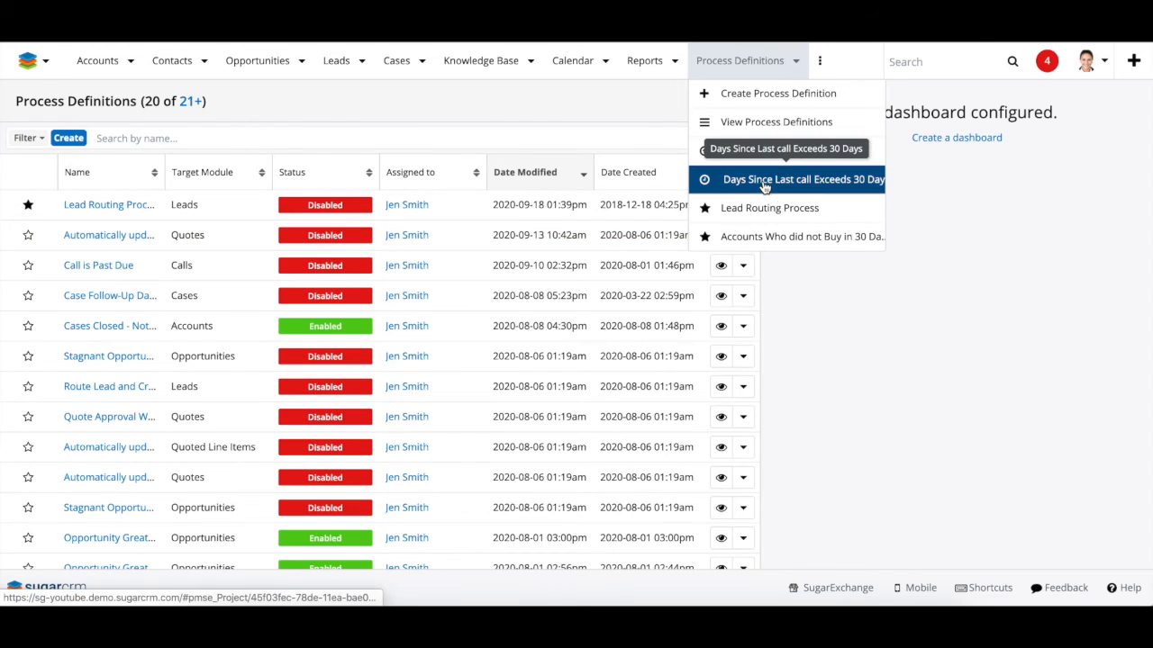
pyautogui.click(727, 101)
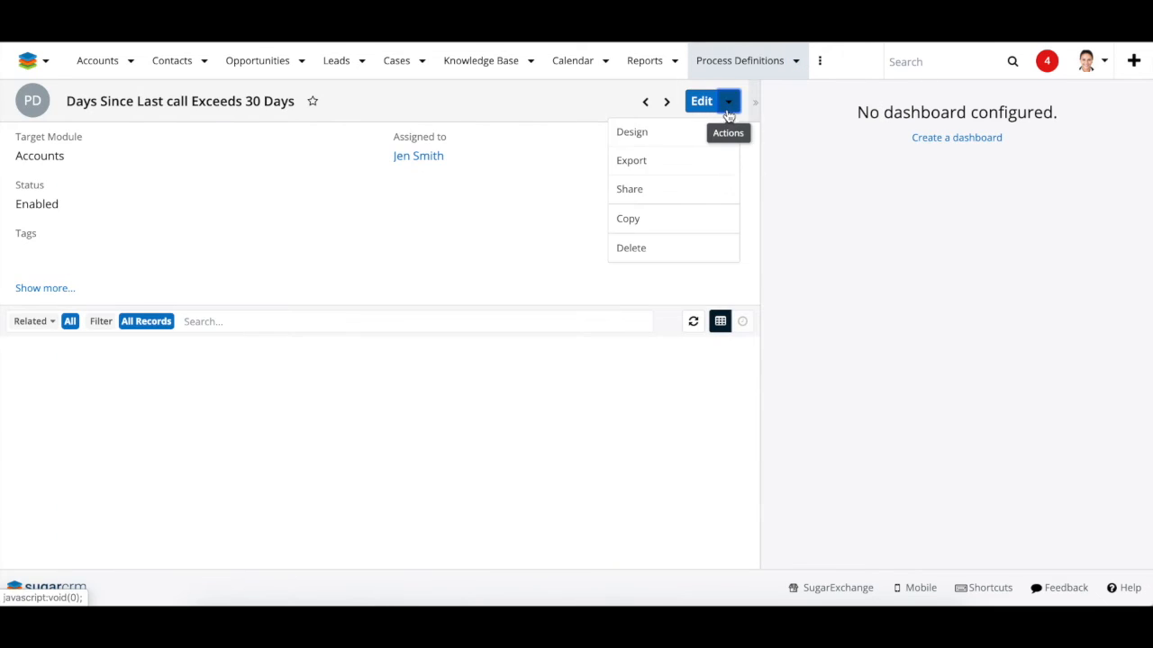
pyautogui.click(666, 135)
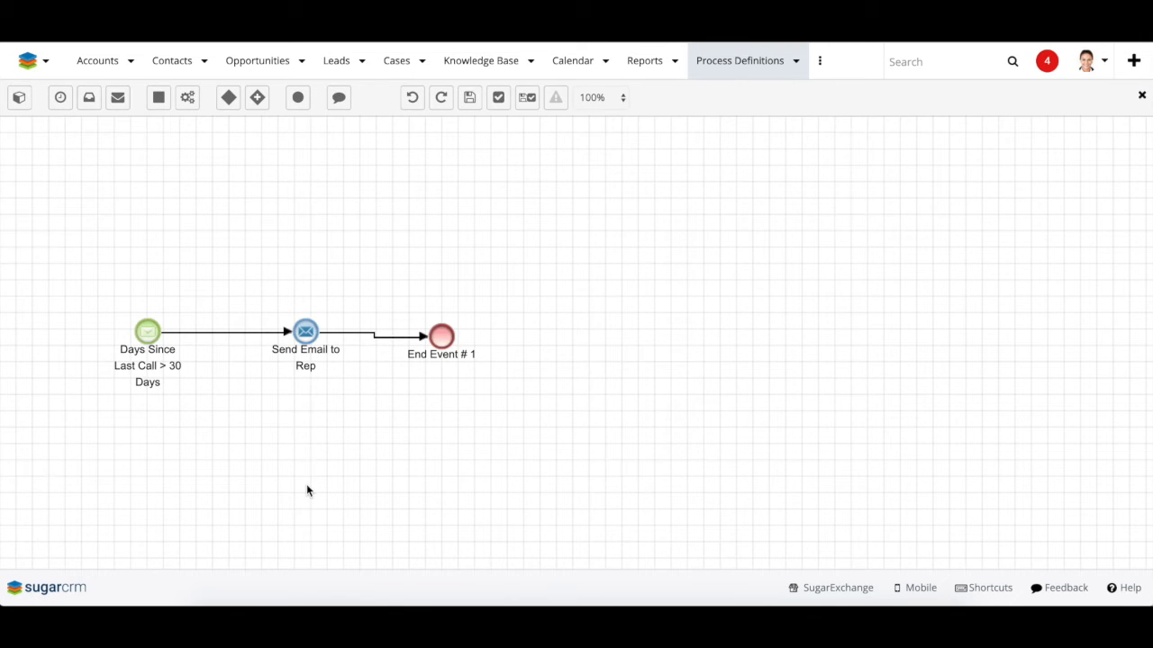
# Review the settings and criteria of the Days Since Last Call > 30 Days start event and save them
pyautogui.click(154, 372)
pyautogui.rightClick(154, 376)
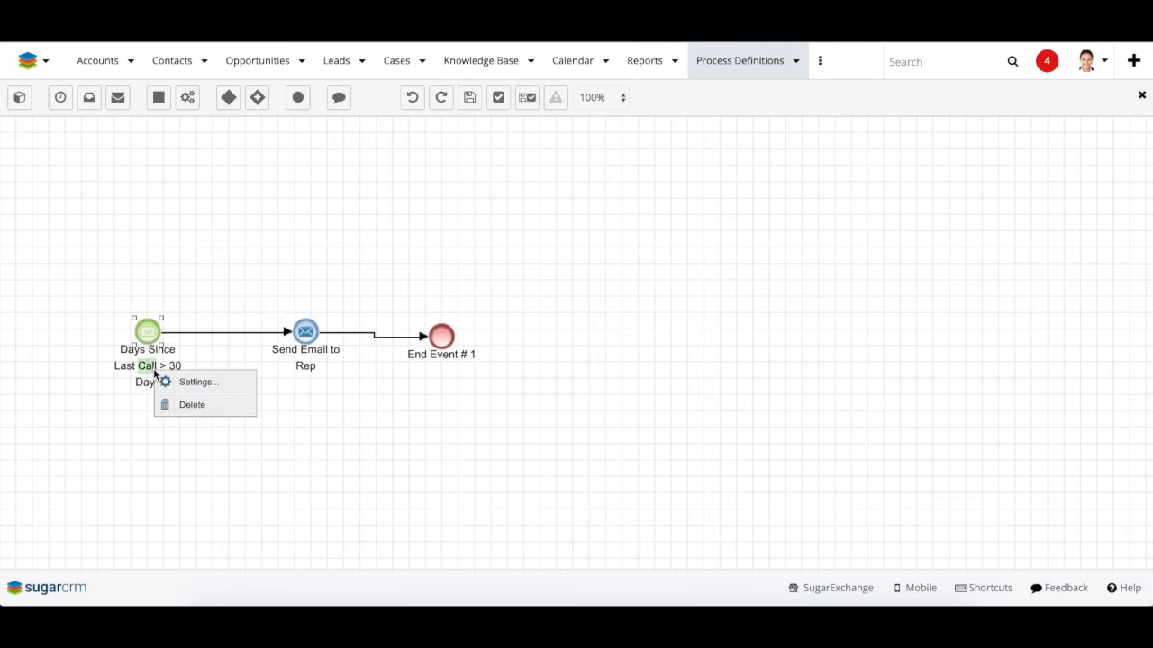
pyautogui.click(171, 382)
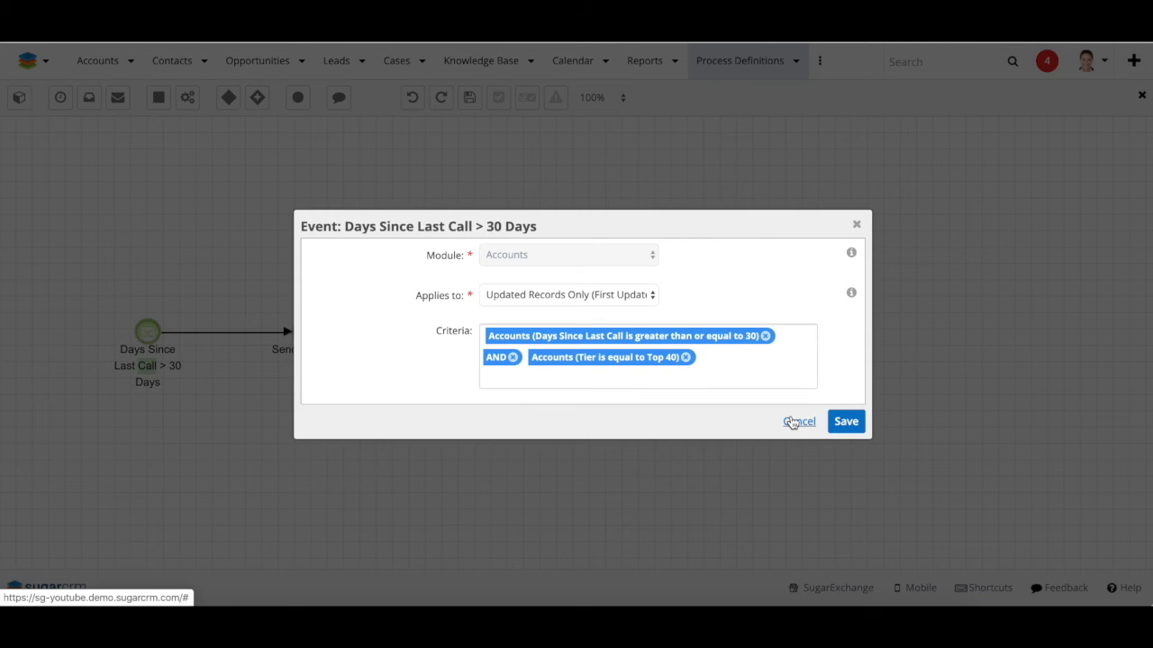
pyautogui.click(844, 422)
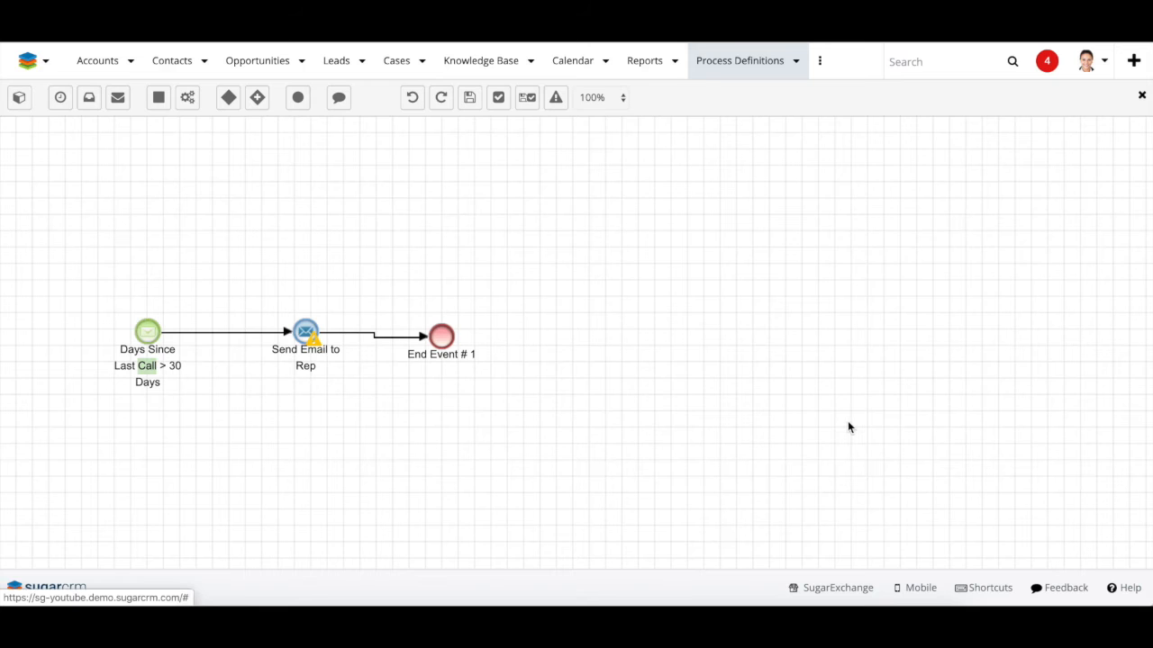